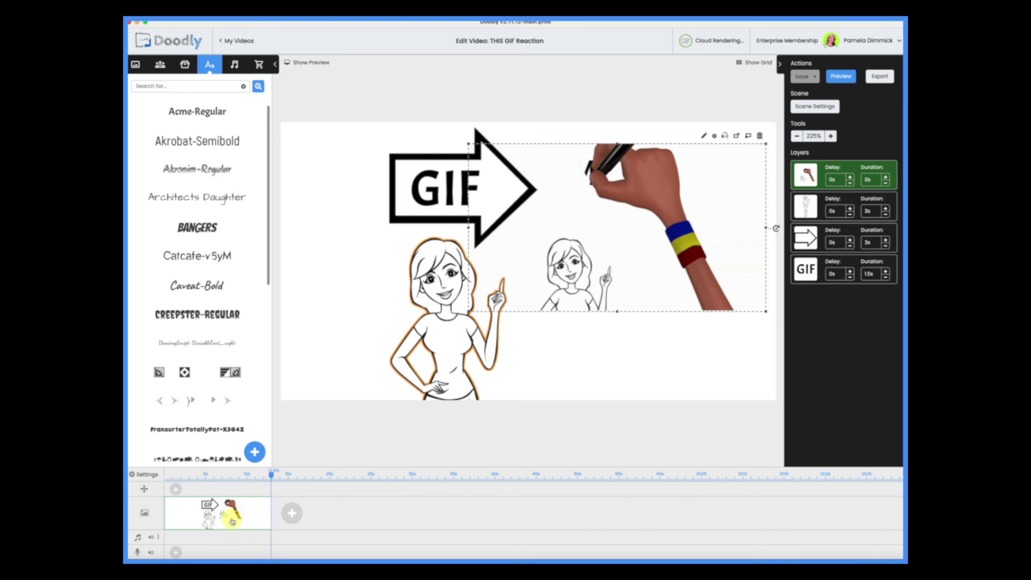
Delete the existing scene containing the GIF arrow and cartoon woman from the timeline
{"action": "right_click", "coordinate": [242, 518]}
{"action": "left_click", "coordinate": [269, 510]}
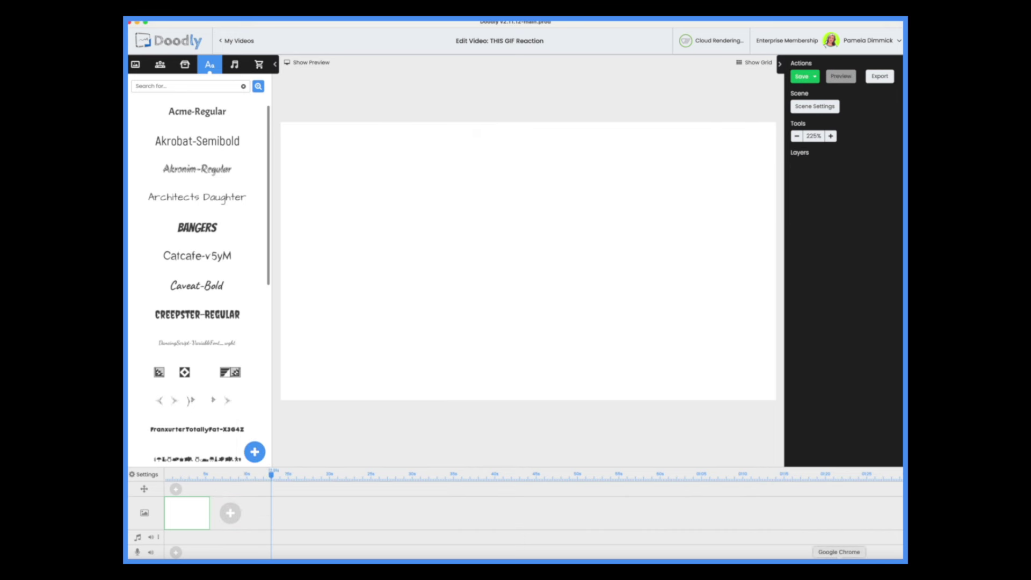
Switch to Canva in Chrome, place the uploaded photo of the woman pointing up on the Instagram post page and enlarge it
{"action": "left_click", "coordinate": [839, 560]}
{"action": "mouse_move", "coordinate": [201, 267]}
{"action": "left_mouse_down"}
{"action": "mouse_move", "coordinate": [301, 196]}
{"action": "mouse_move", "coordinate": [495, 255]}
{"action": "mouse_move", "coordinate": [486, 257]}
{"action": "left_mouse_up"}
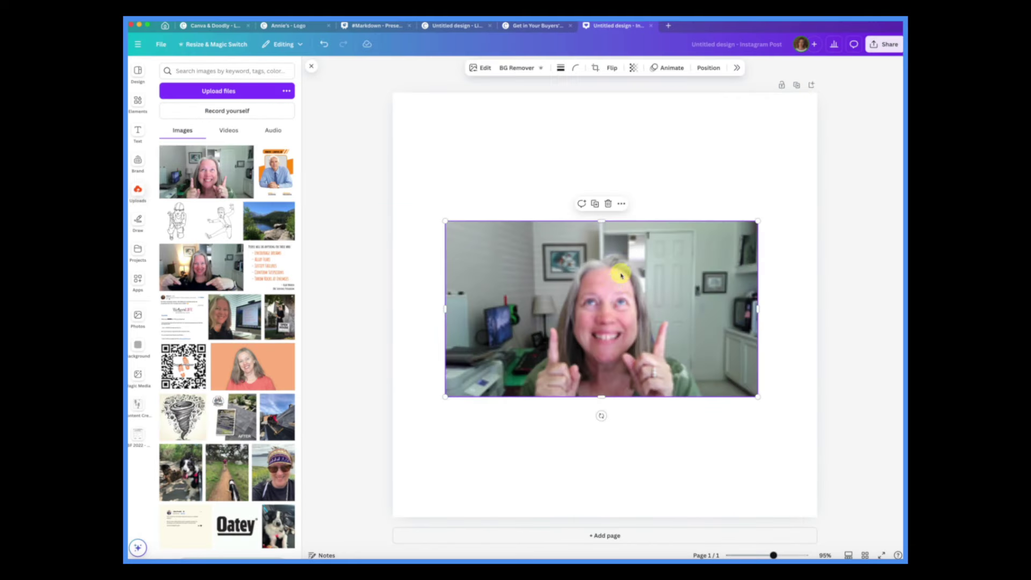
{"action": "left_click_drag", "start_coordinate": [446, 221], "coordinate": [439, 198]}
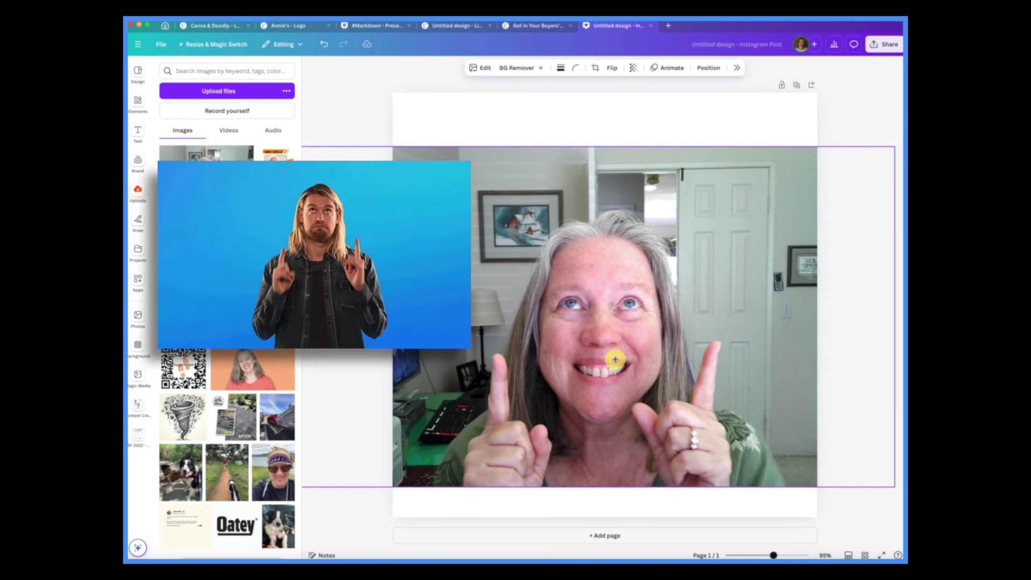
{"action": "left_click", "coordinate": [615, 360]}
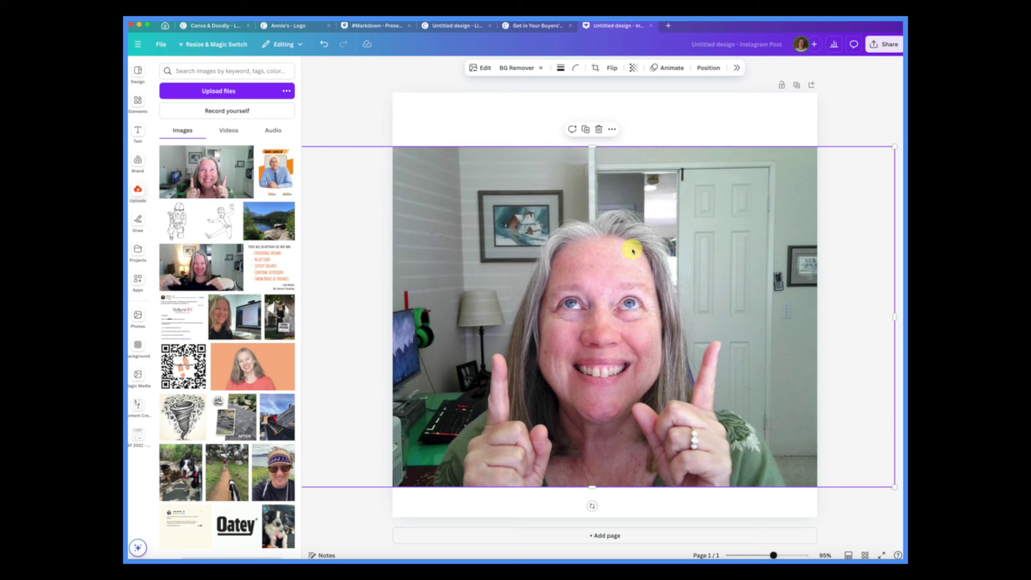
Remove the photo's background, then enlarge and reposition the cutout so it fills the page width and meets the bottom edge
{"action": "left_click", "coordinate": [517, 69]}
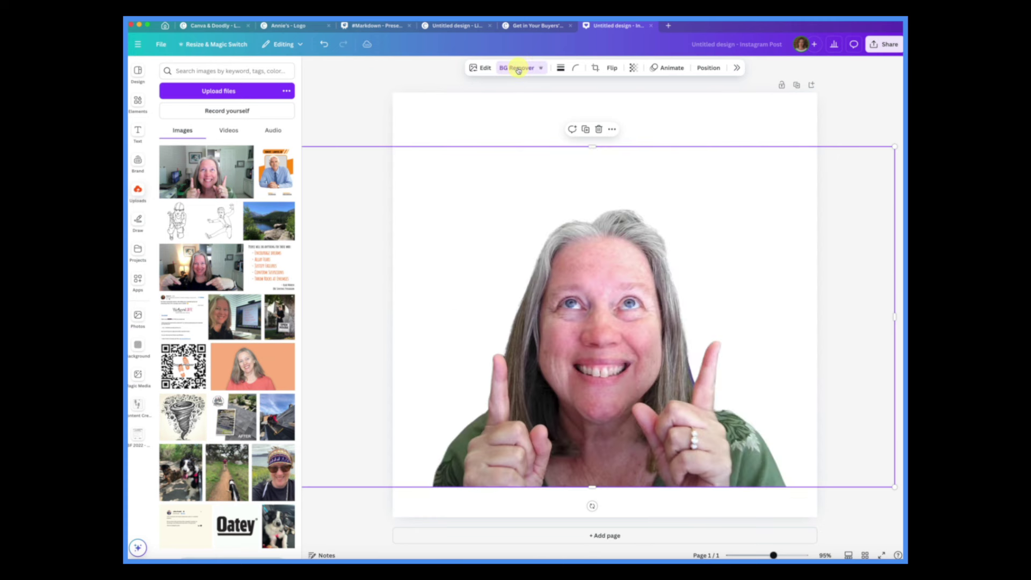
{"action": "left_click_drag", "start_coordinate": [593, 297], "coordinate": [600, 336]}
{"action": "left_click_drag", "start_coordinate": [901, 177], "coordinate": [945, 94]}
{"action": "left_click_drag", "start_coordinate": [631, 290], "coordinate": [601, 292]}
{"action": "scroll", "coordinate": [600, 292], "scroll_direction": "down", "scroll_amount": 5}
{"action": "left_click_drag", "start_coordinate": [337, 446], "coordinate": [357, 439]}
{"action": "mouse_move", "coordinate": [596, 396]}
{"action": "left_mouse_down"}
{"action": "mouse_move", "coordinate": [583, 395]}
{"action": "mouse_move", "coordinate": [590, 404]}
{"action": "left_mouse_up"}
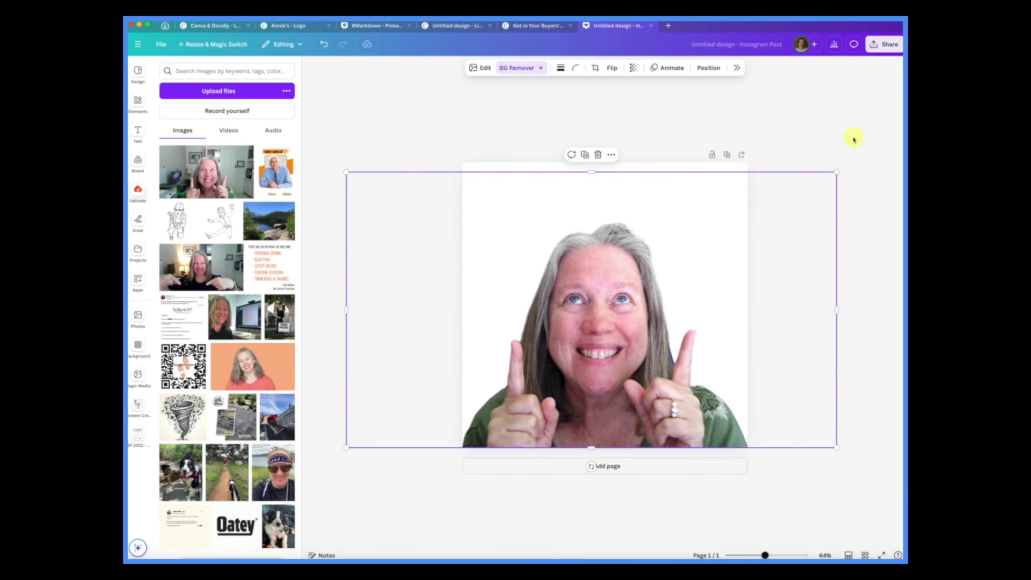
Download the design as a PNG with a transparent background and save it to the Desktop
{"action": "left_click", "coordinate": [886, 46]}
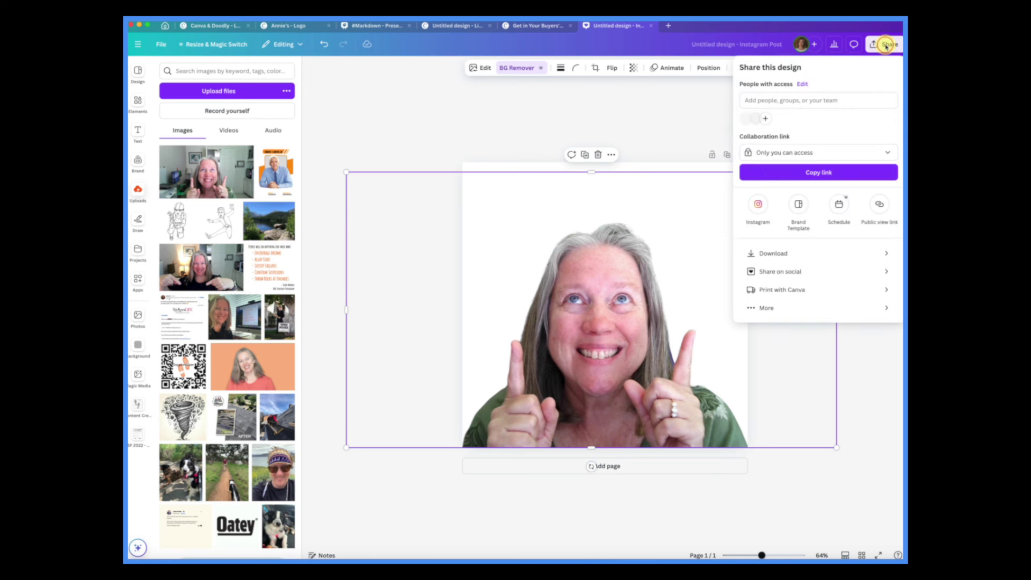
{"action": "left_click", "coordinate": [791, 254]}
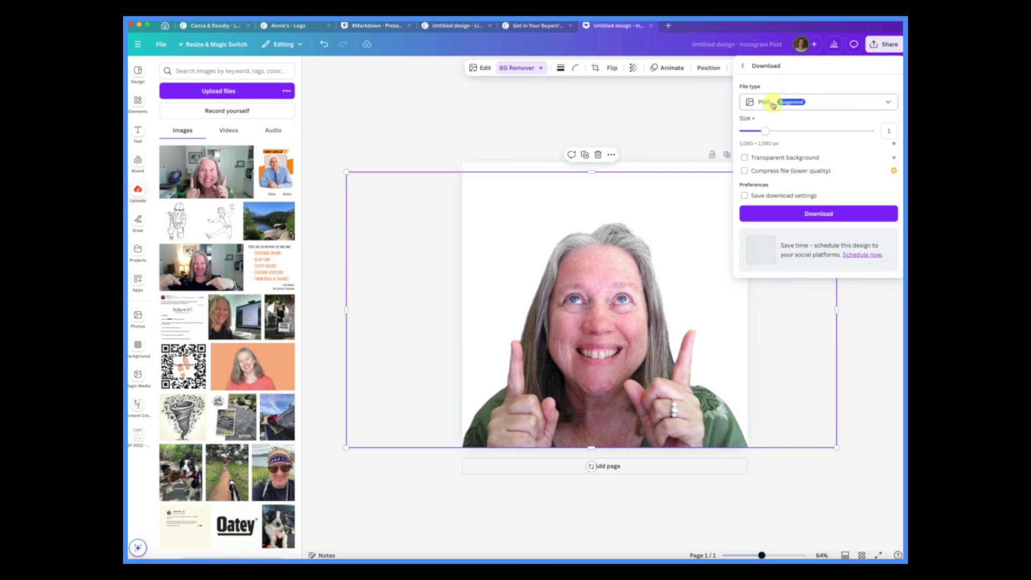
{"action": "left_click", "coordinate": [745, 158]}
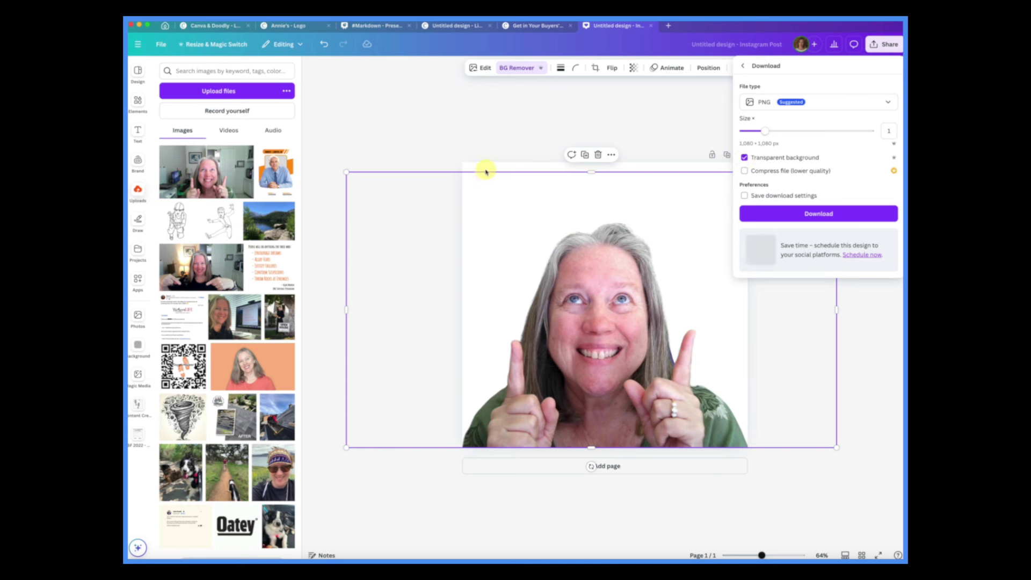
{"action": "left_click", "coordinate": [789, 214]}
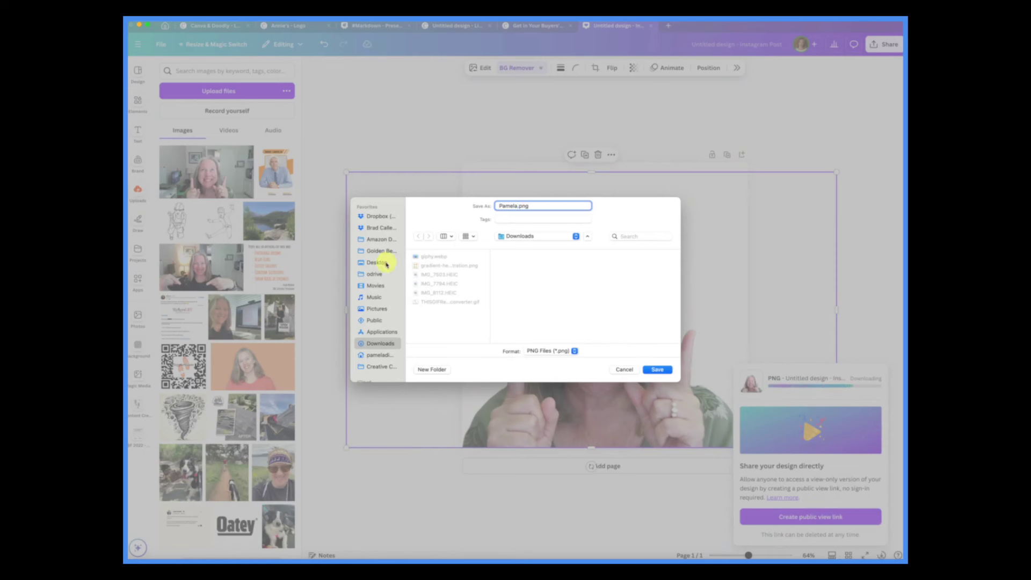
{"action": "left_click", "coordinate": [384, 262]}
{"action": "left_click", "coordinate": [655, 371]}
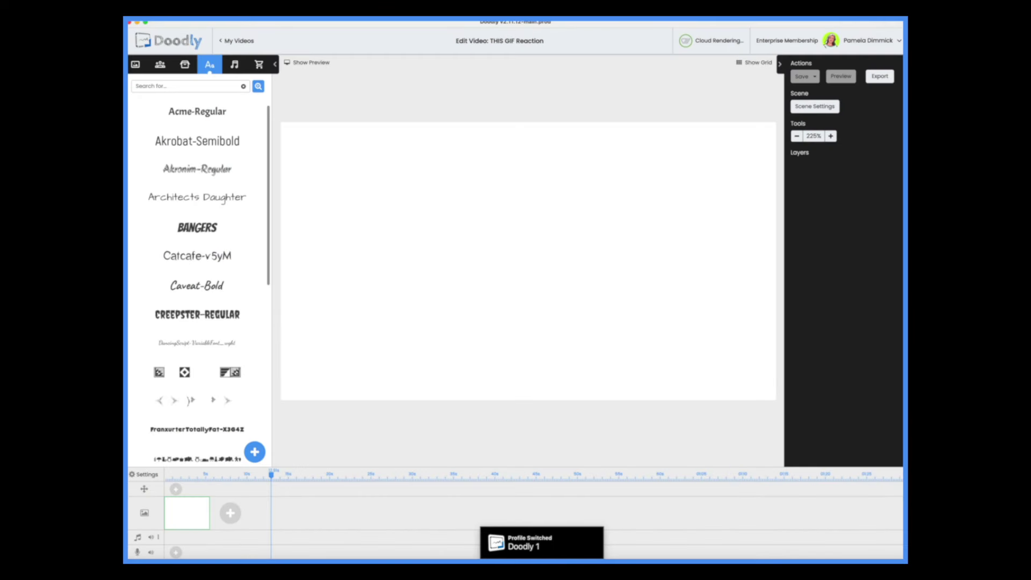
Switch back to Doodly and upload the saved portrait PNG from the Desktop as a new prop
{"action": "left_click", "coordinate": [184, 64]}
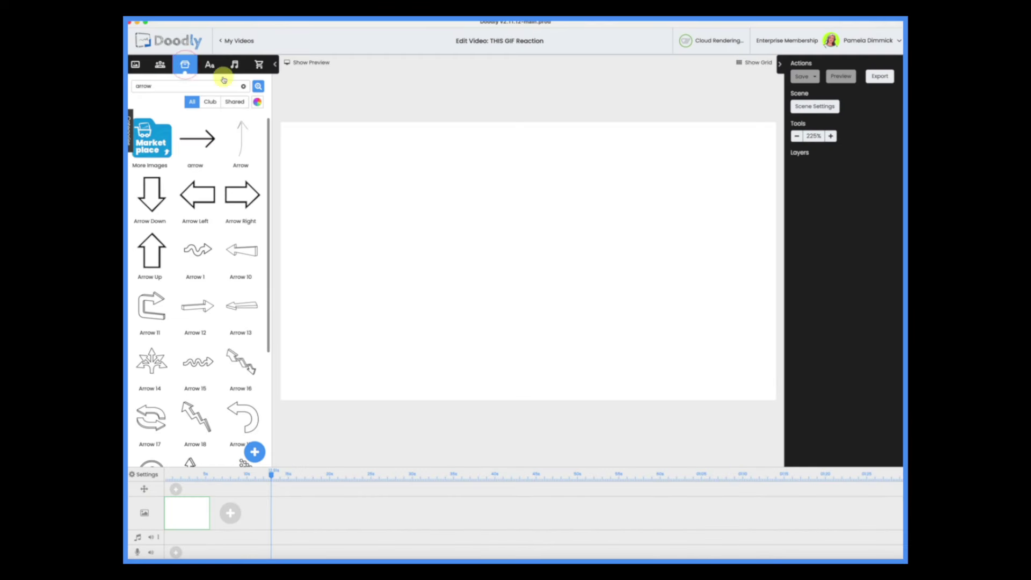
{"action": "left_click", "coordinate": [256, 450]}
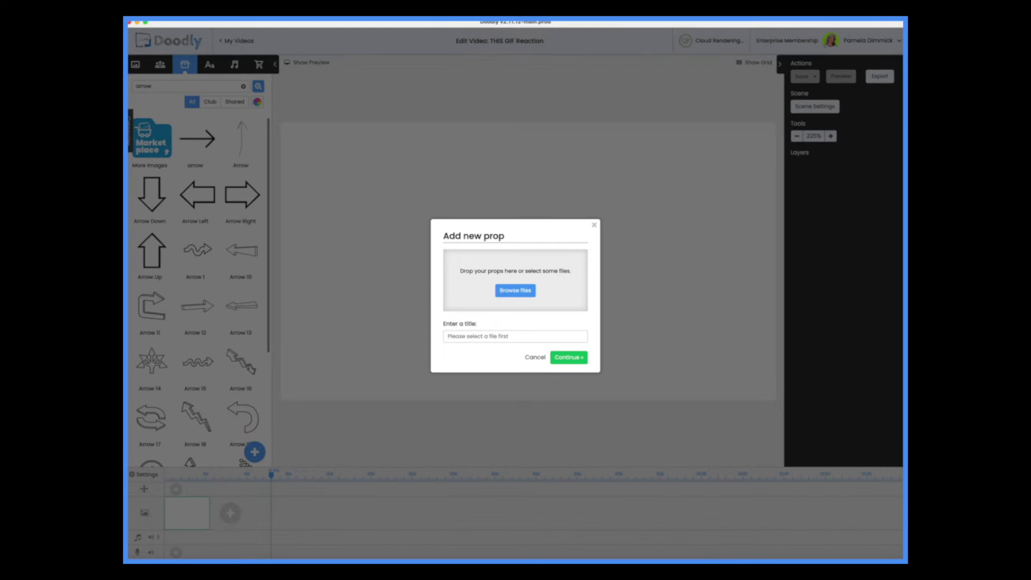
{"action": "left_click_drag", "start_coordinate": [743, 218], "coordinate": [578, 265]}
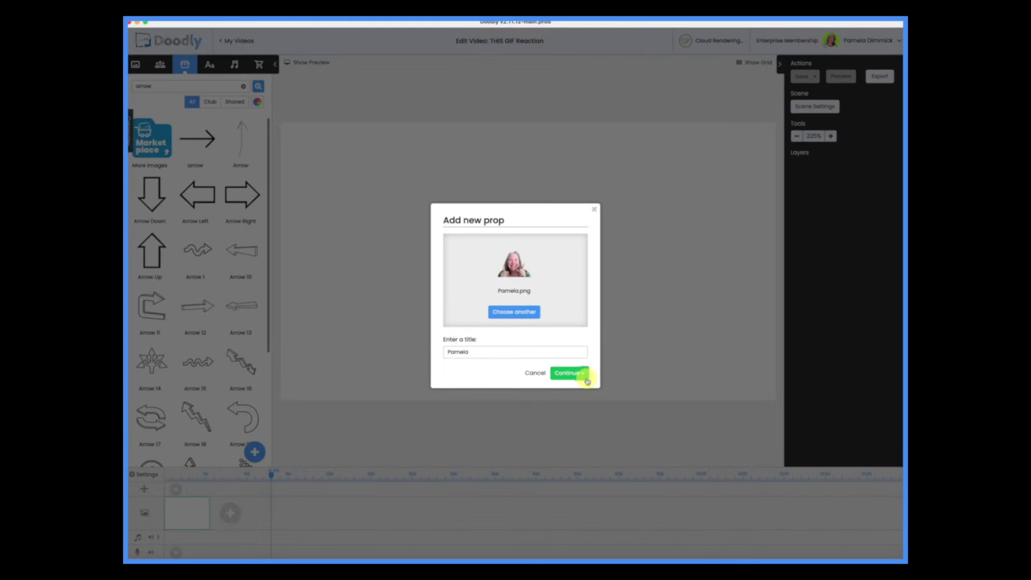
{"action": "left_click", "coordinate": [572, 374]}
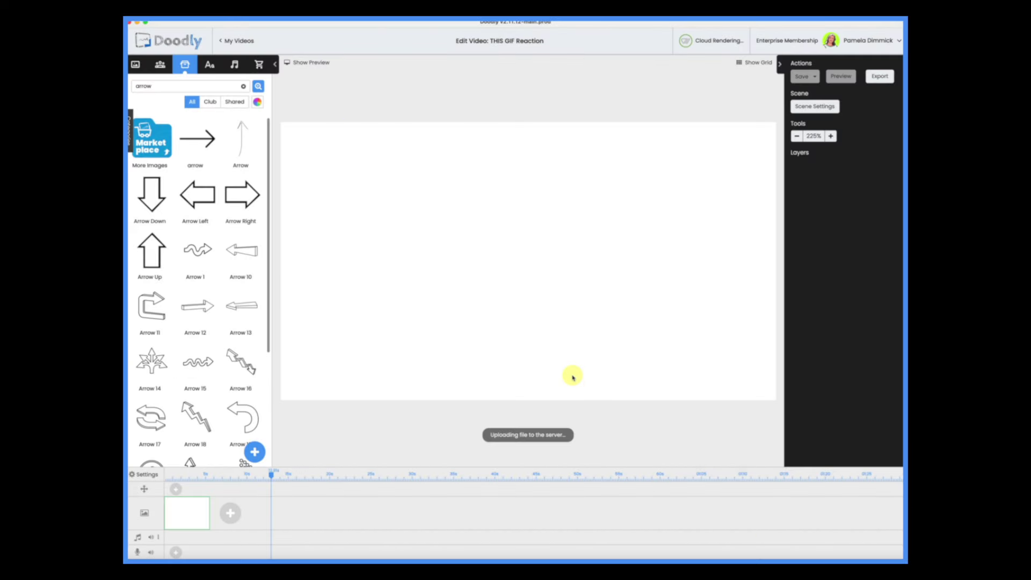
Enlarge the portrait prop on the canvas and position it at the upper centre, leaving space below
{"action": "left_click_drag", "start_coordinate": [558, 316], "coordinate": [502, 366]}
{"action": "left_click_drag", "start_coordinate": [577, 230], "coordinate": [702, 103]}
{"action": "left_click_drag", "start_coordinate": [553, 269], "coordinate": [524, 276]}
{"action": "left_click_drag", "start_coordinate": [383, 112], "coordinate": [421, 161]}
{"action": "left_click_drag", "start_coordinate": [516, 284], "coordinate": [488, 198]}
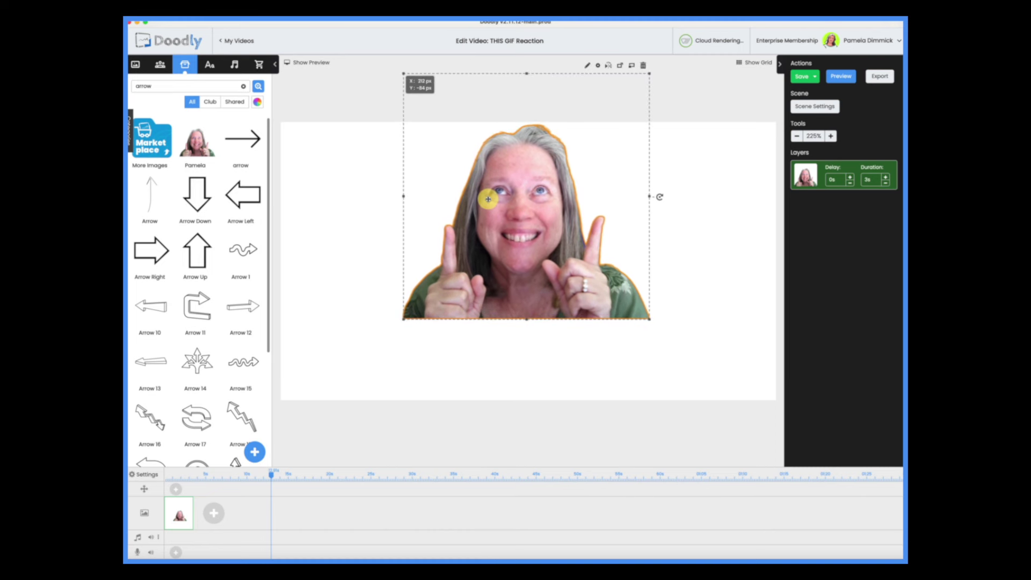
Add the text "THIS" in Acme-Regular below the portrait and enlarge it to nearly the portrait's width
{"action": "left_click", "coordinate": [214, 64]}
{"action": "left_click_drag", "start_coordinate": [187, 110], "coordinate": [514, 372]}
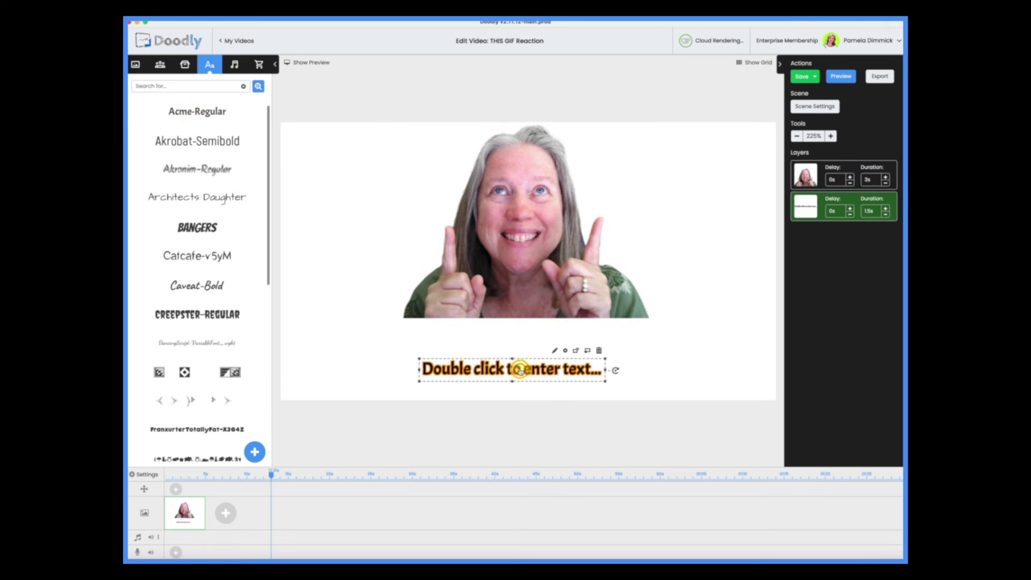
{"action": "double_click", "coordinate": [520, 371]}
{"action": "triple_click", "coordinate": [543, 250]}
{"action": "type", "text": "THIS"}
{"action": "left_click", "coordinate": [607, 372]}
{"action": "left_click_drag", "start_coordinate": [537, 357], "coordinate": [725, 249]}
{"action": "left_click_drag", "start_coordinate": [642, 294], "coordinate": [546, 322]}
Change the colour of the "THIS" text to red
{"action": "left_click", "coordinate": [524, 370]}
{"action": "left_click_drag", "start_coordinate": [525, 370], "coordinate": [527, 370]}
{"action": "left_click", "coordinate": [580, 297]}
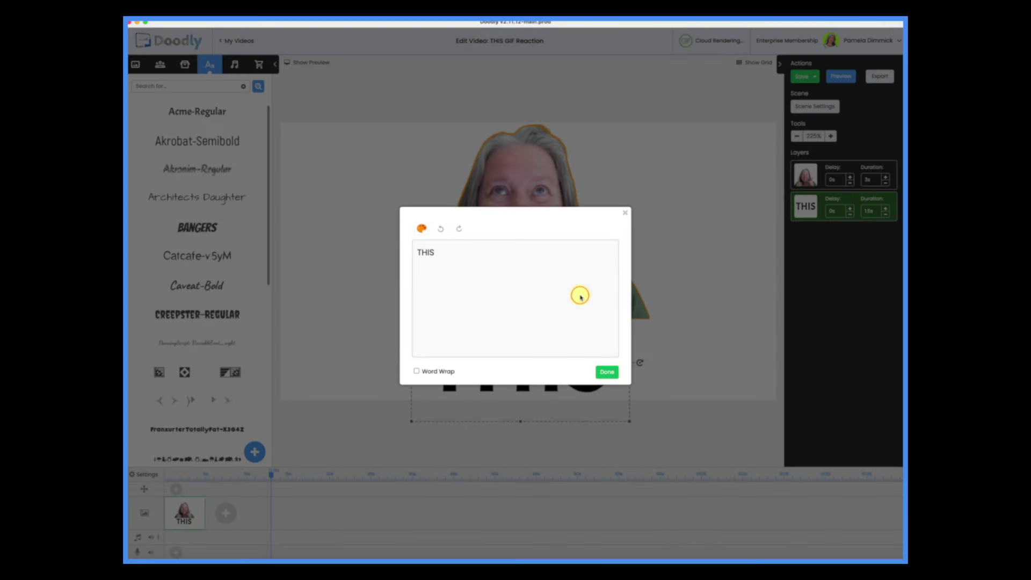
{"action": "left_click_drag", "start_coordinate": [459, 253], "coordinate": [415, 252]}
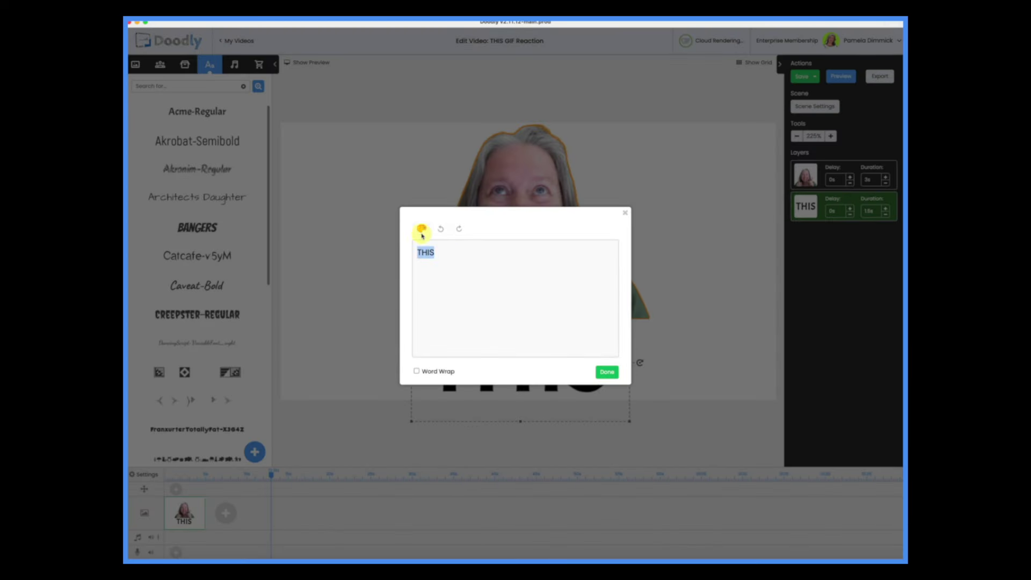
{"action": "left_click", "coordinate": [421, 230]}
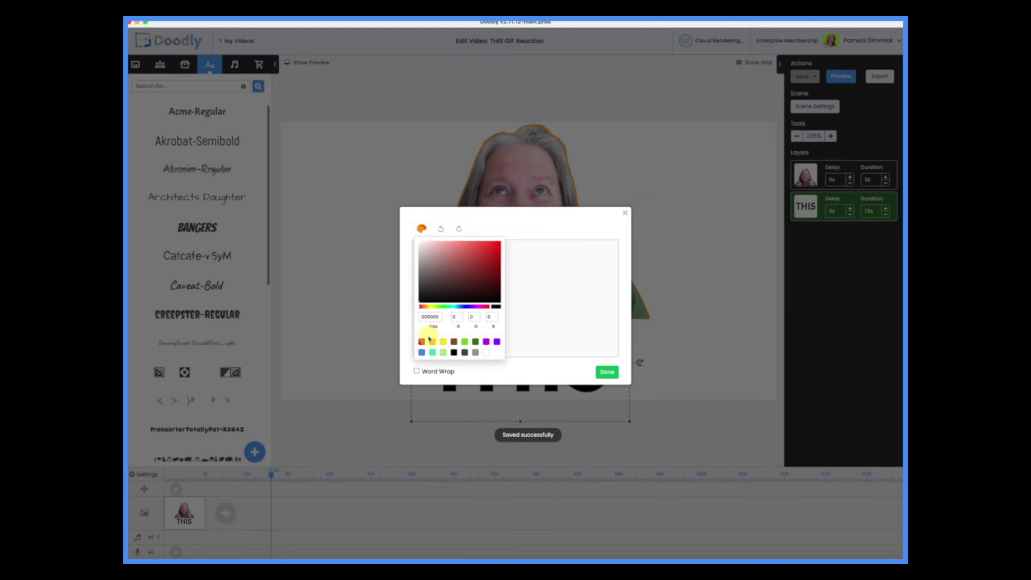
{"action": "left_click", "coordinate": [612, 372]}
{"action": "left_click", "coordinate": [611, 371]}
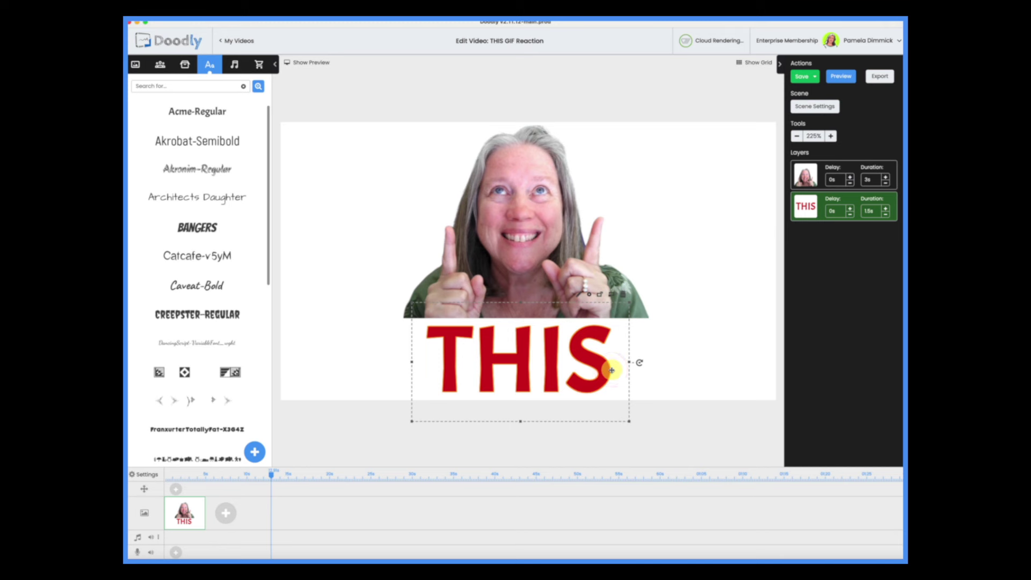
Add two Arrow Up props to the canvas, one on each side of the portrait
{"action": "left_click", "coordinate": [184, 66]}
{"action": "left_click_drag", "start_coordinate": [198, 262], "coordinate": [373, 259]}
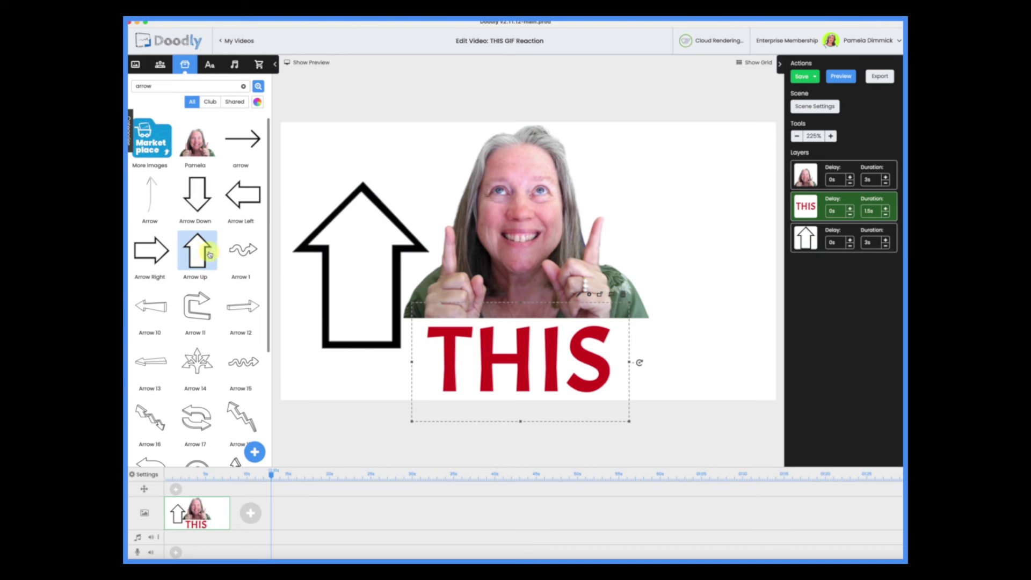
{"action": "left_click_drag", "start_coordinate": [195, 249], "coordinate": [687, 268]}
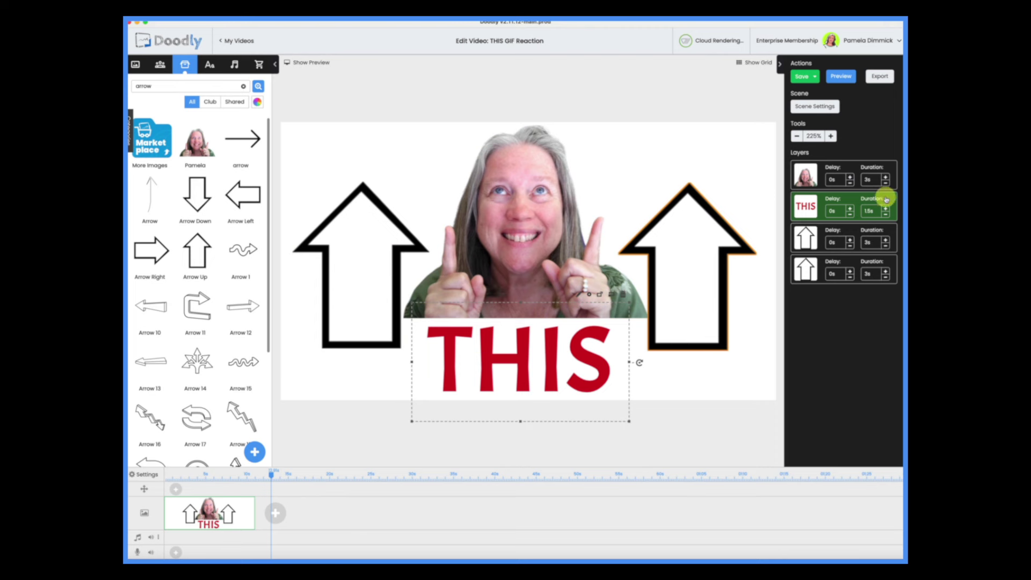
Set the portrait layer's duration to 0.5 s
{"action": "left_click", "coordinate": [874, 180]}
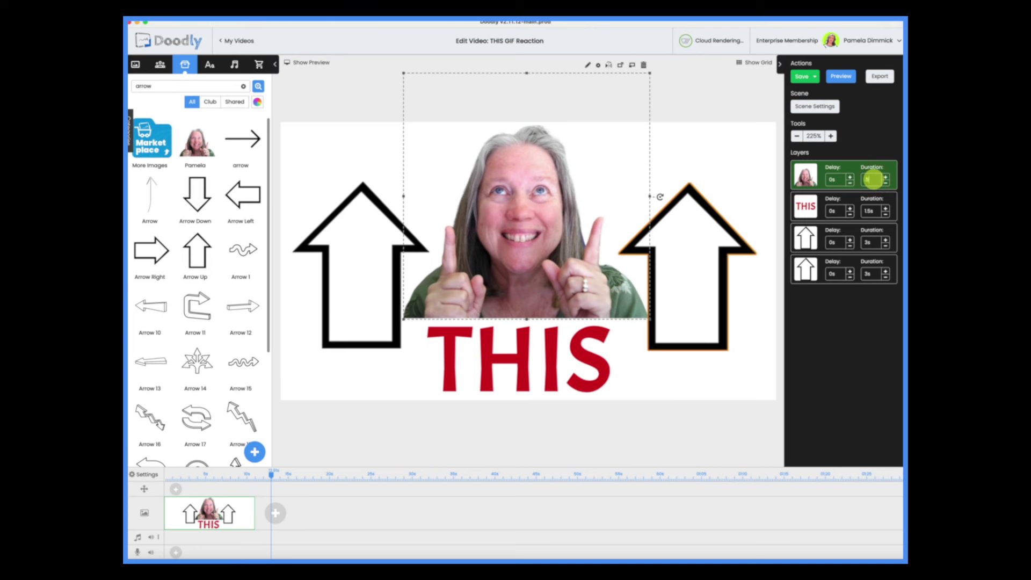
{"action": "type", "text": "0.5"}
{"action": "left_click", "coordinate": [609, 159]}
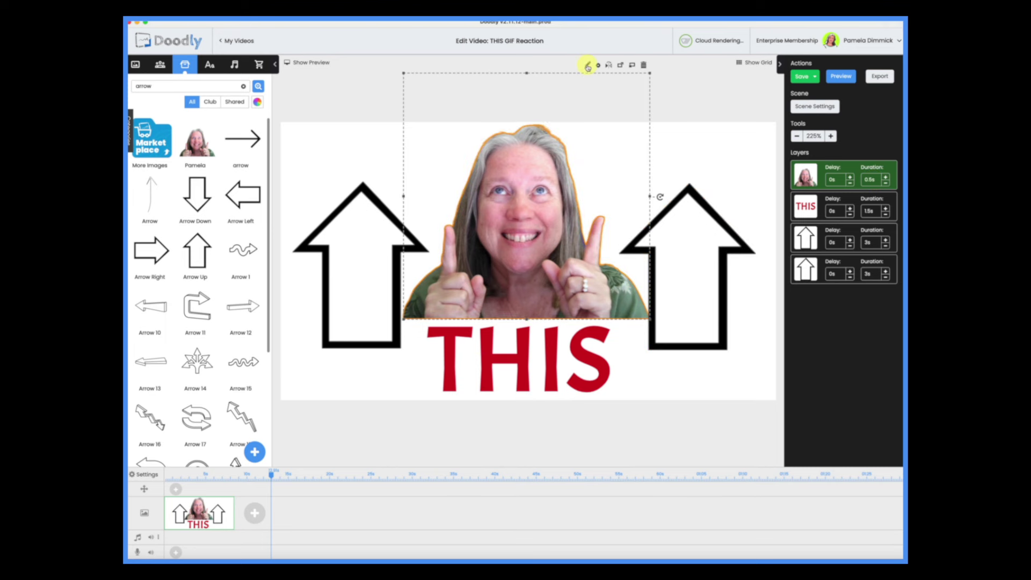
Edit the portrait asset to use the Fade reveal mode, then save and return to the scene
{"action": "left_click", "coordinate": [587, 66]}
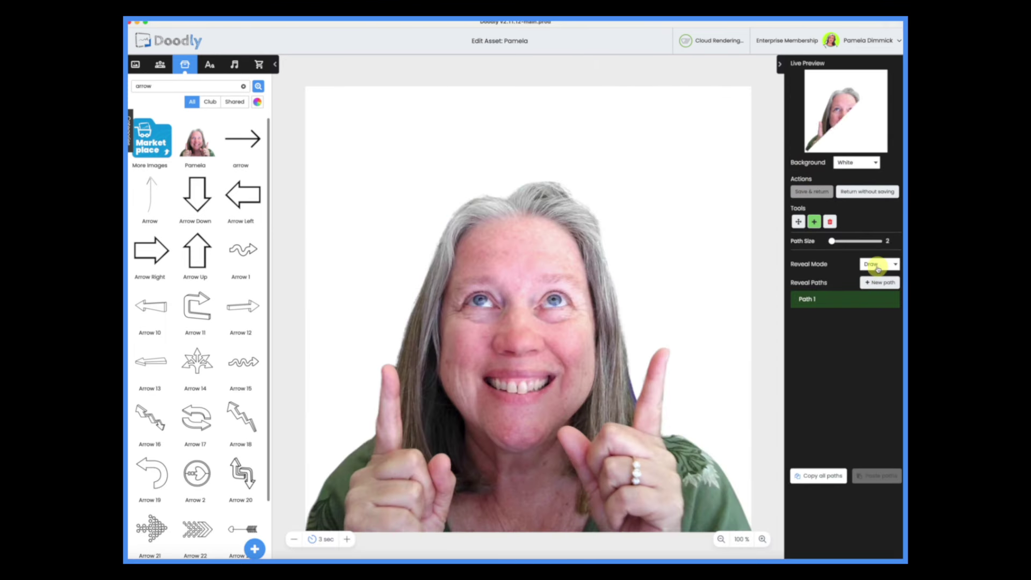
{"action": "left_click", "coordinate": [877, 264]}
{"action": "left_click", "coordinate": [877, 273]}
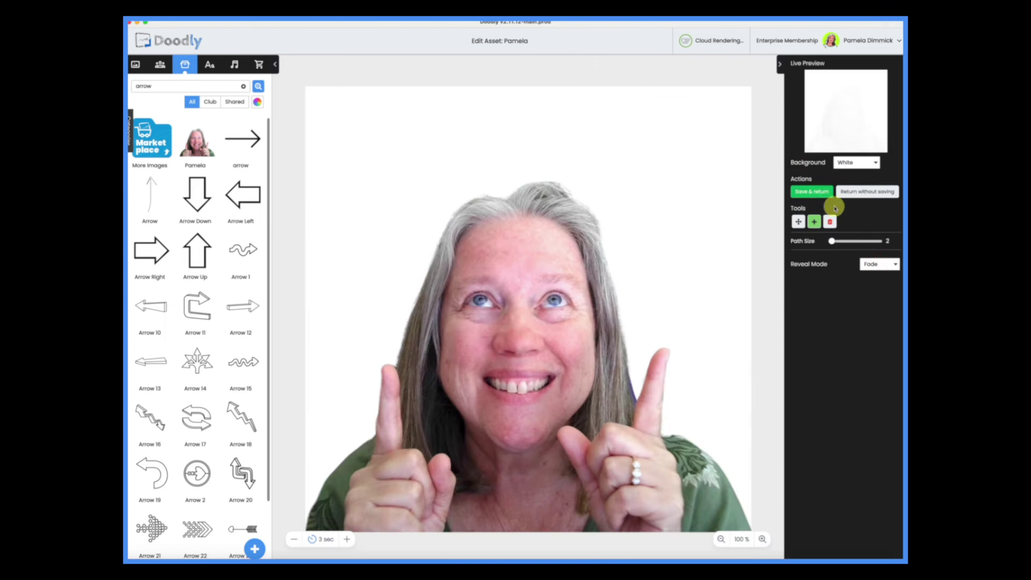
{"action": "left_click", "coordinate": [812, 191]}
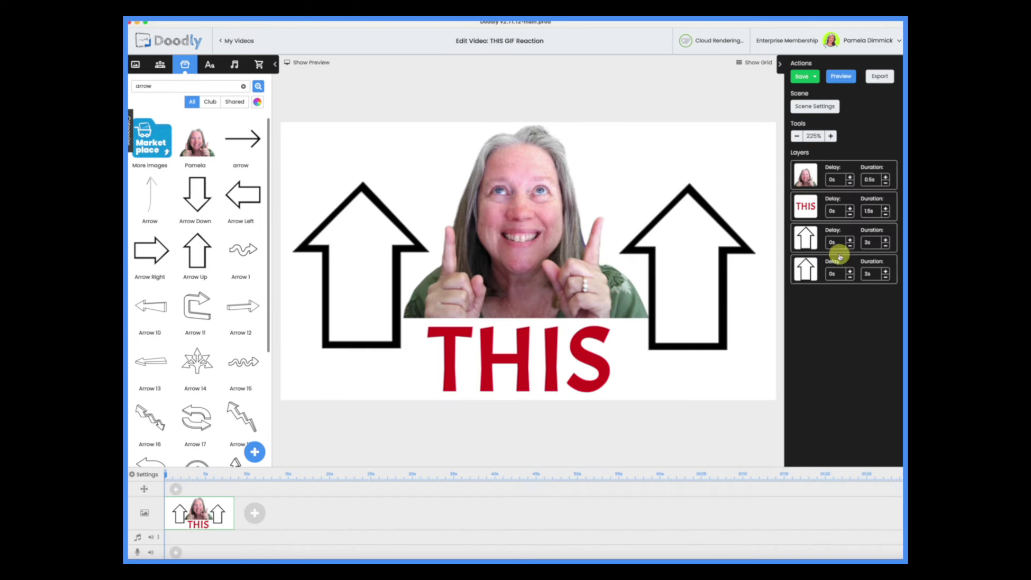
Set the duration of both up-arrow layers to 1 s
{"action": "left_click", "coordinate": [708, 334]}
{"action": "left_click", "coordinate": [695, 232]}
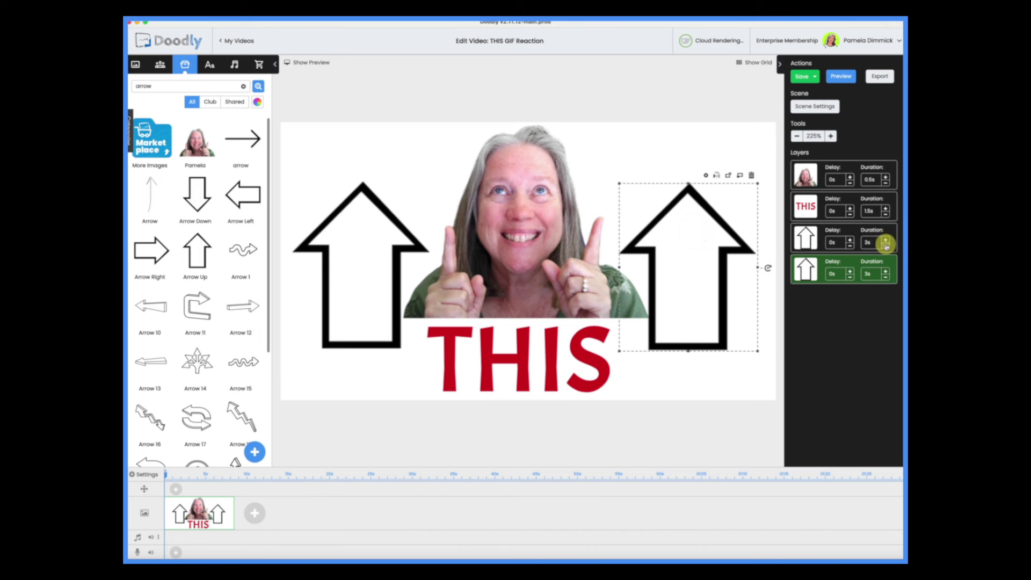
{"action": "left_click", "coordinate": [886, 246]}
{"action": "left_click", "coordinate": [885, 246]}
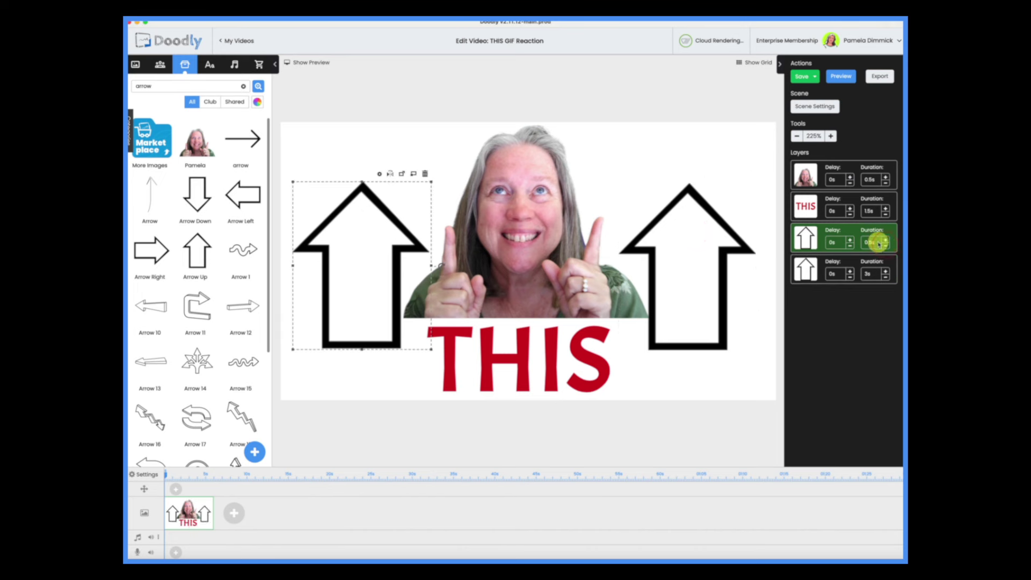
{"action": "left_click", "coordinate": [887, 241]}
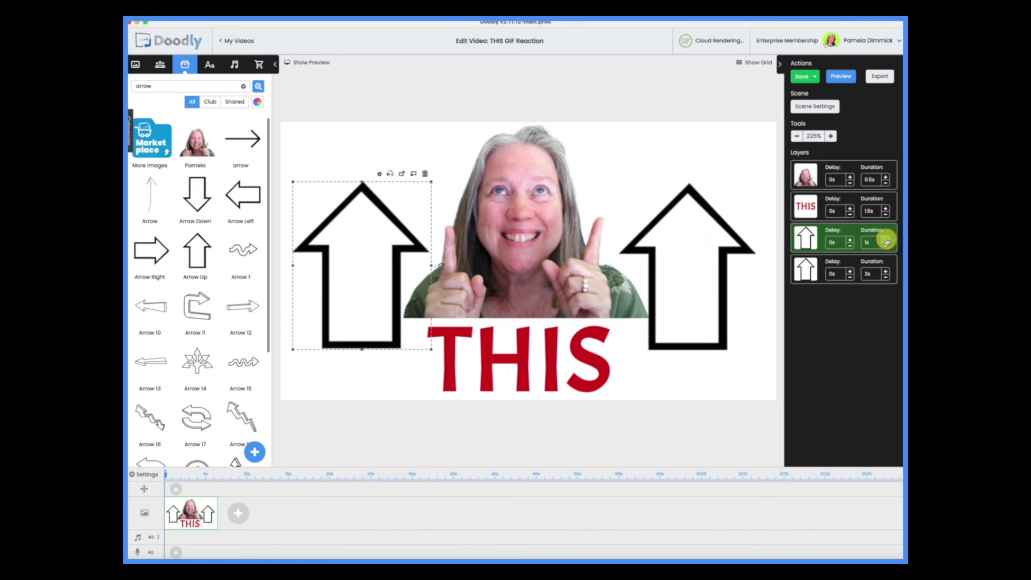
{"action": "left_click", "coordinate": [887, 275]}
{"action": "left_click", "coordinate": [887, 275]}
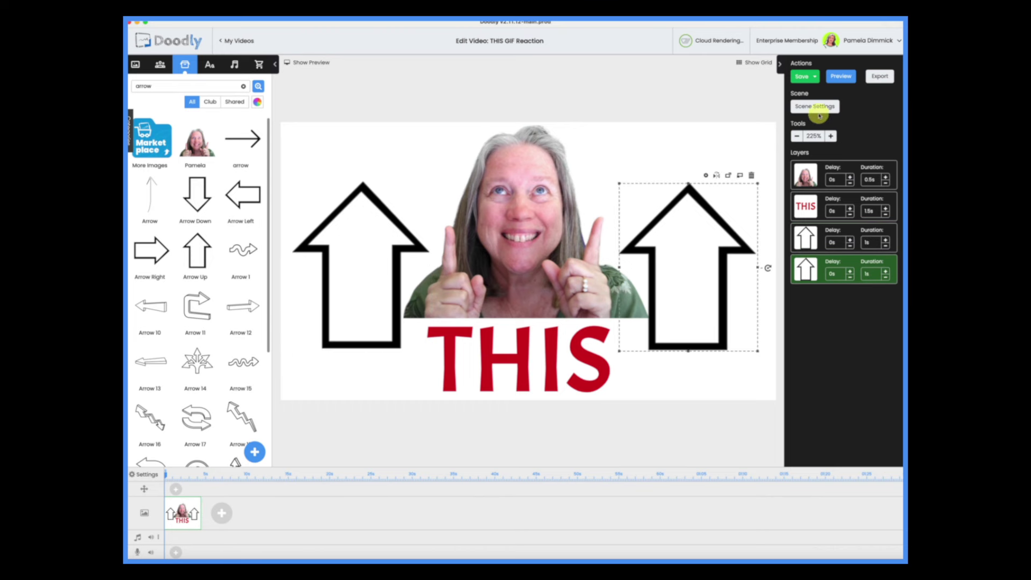
Set the scene's extra time to 5 s and apply the scene settings
{"action": "left_click", "coordinate": [816, 107]}
{"action": "left_click", "coordinate": [597, 247]}
{"action": "key", "text": "BackSpace"}
{"action": "key", "text": "BackSpace"}
{"action": "key", "text": "BackSpace"}
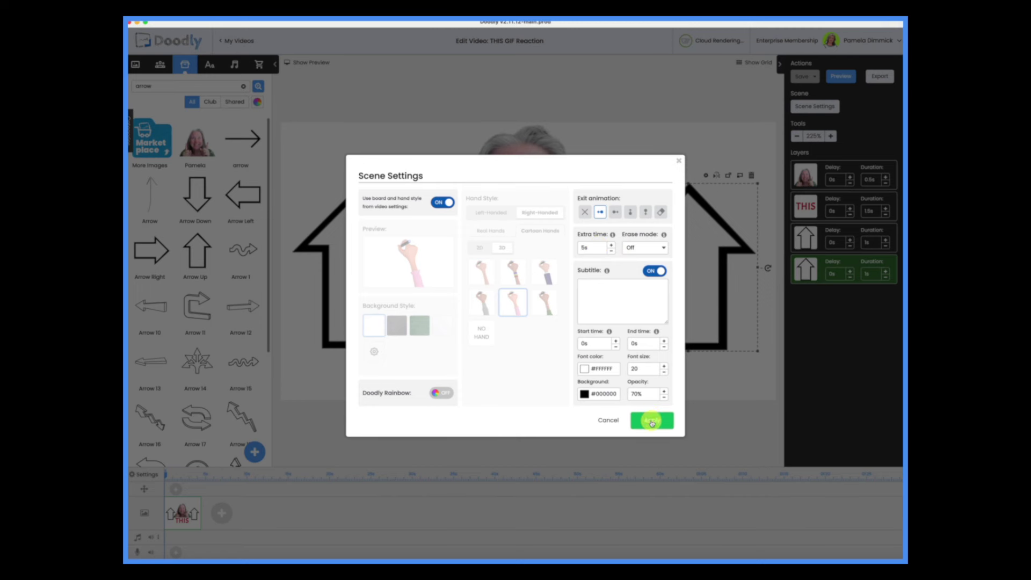
{"action": "left_click", "coordinate": [654, 420]}
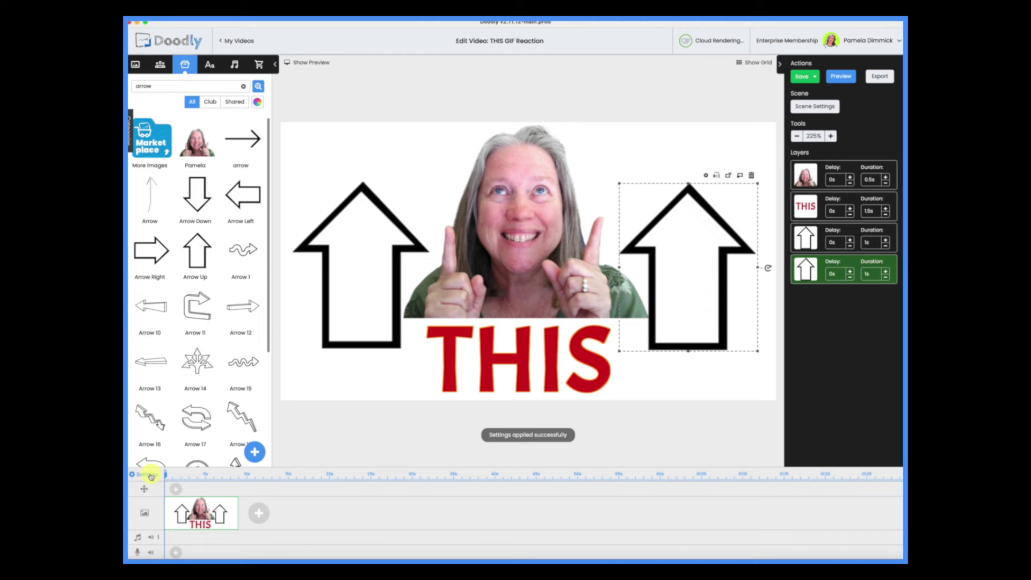
Change the video's drawing hand to the 3D cartoon hand with wristbands and apply the video settings
{"action": "left_click", "coordinate": [149, 476]}
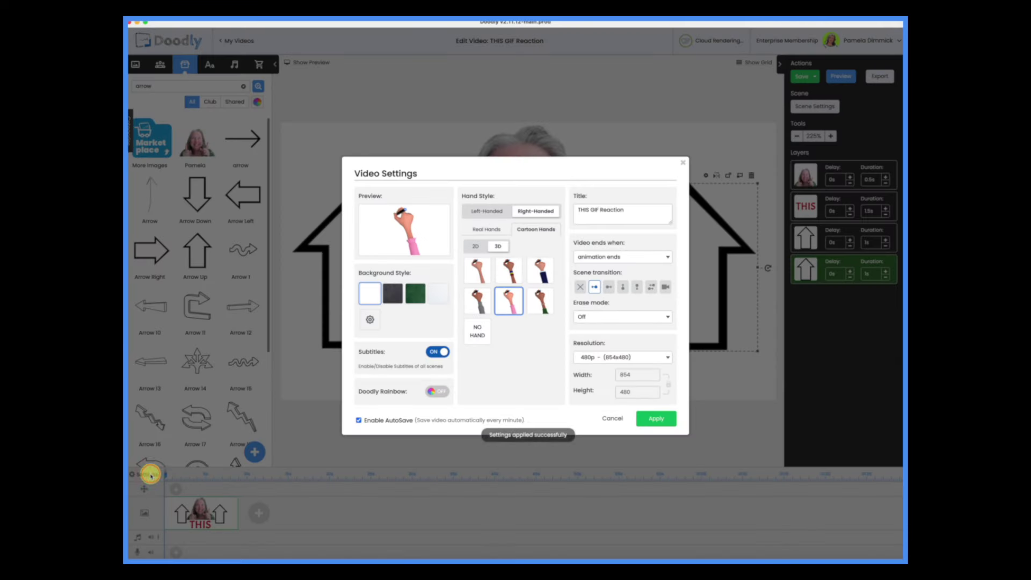
{"action": "left_click", "coordinate": [511, 274]}
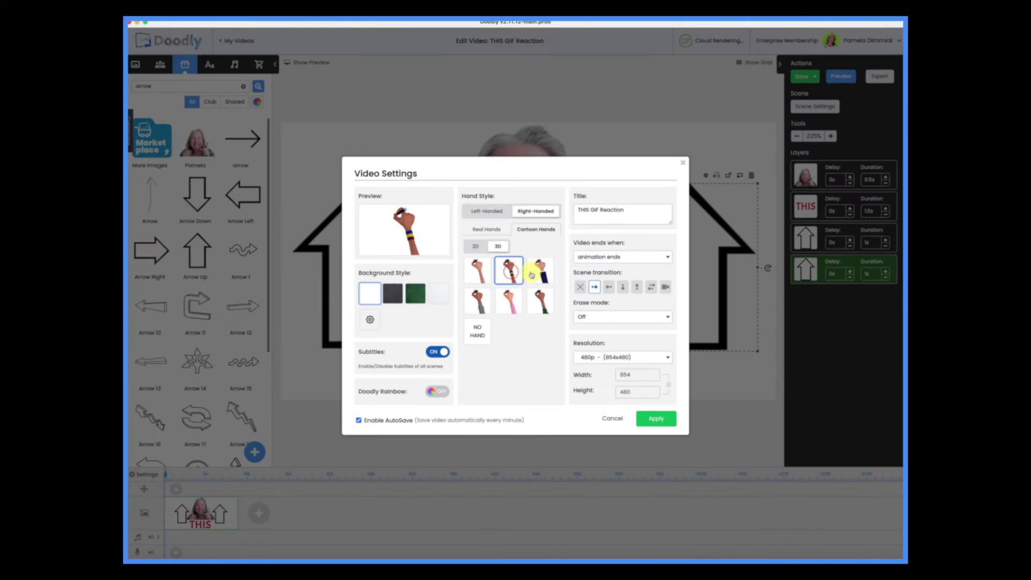
{"action": "left_click", "coordinate": [650, 418]}
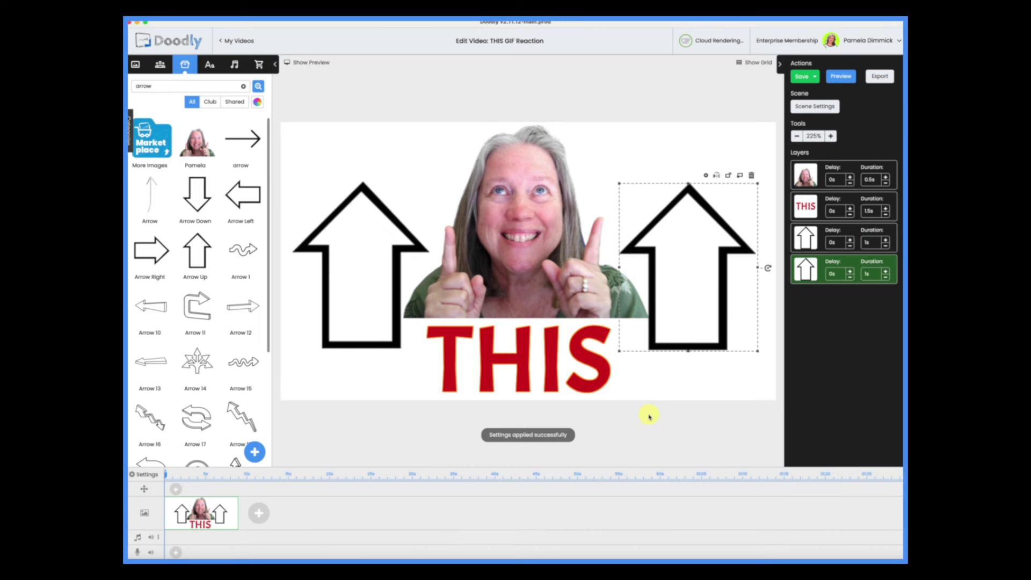
Preview the video and export it to the computer as a 720p MP4, replacing the existing THIS GIF Reaction.mp4
{"action": "left_click", "coordinate": [848, 77]}
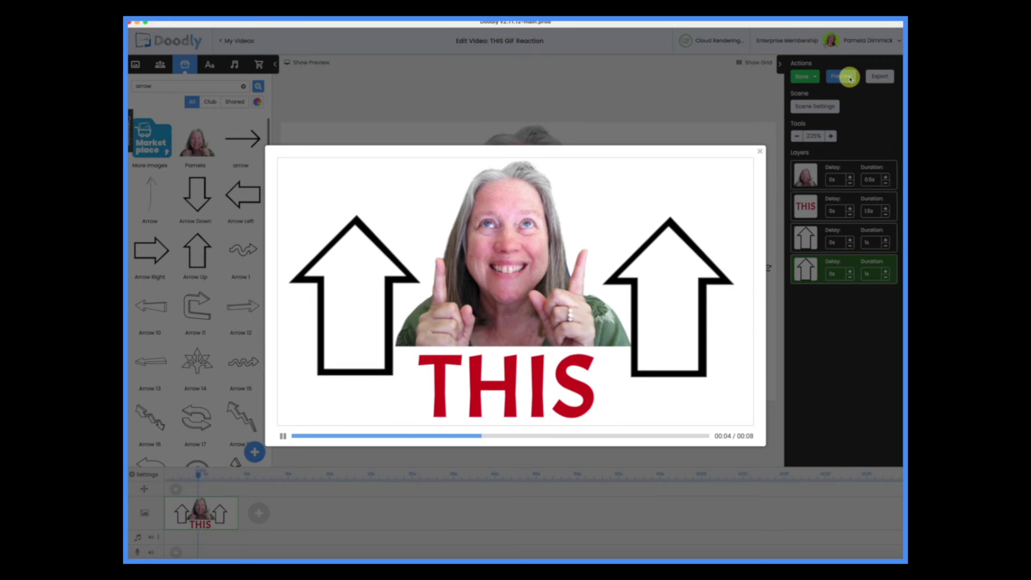
{"action": "left_click", "coordinate": [759, 152]}
{"action": "left_click", "coordinate": [881, 76]}
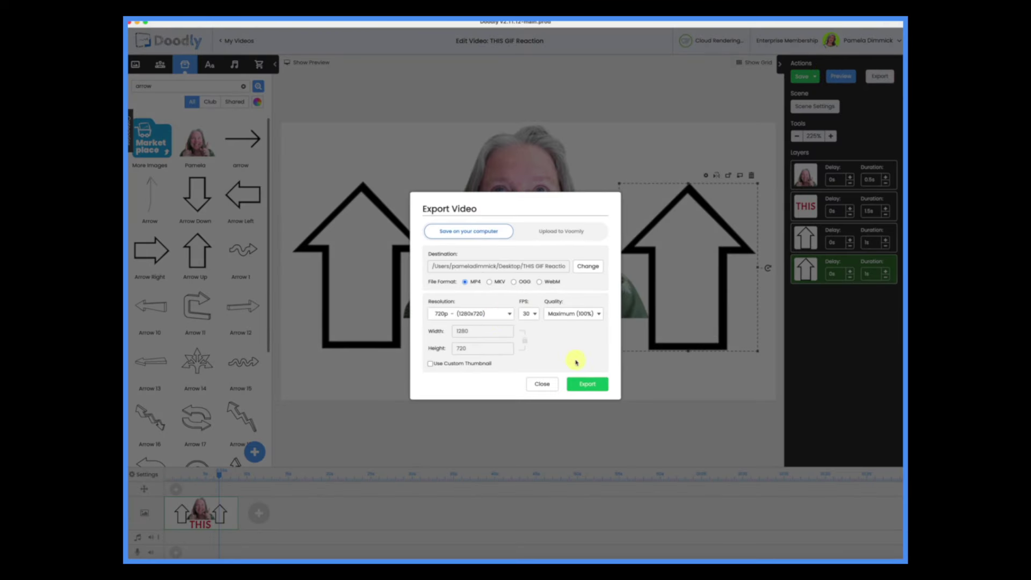
{"action": "left_click", "coordinate": [588, 384]}
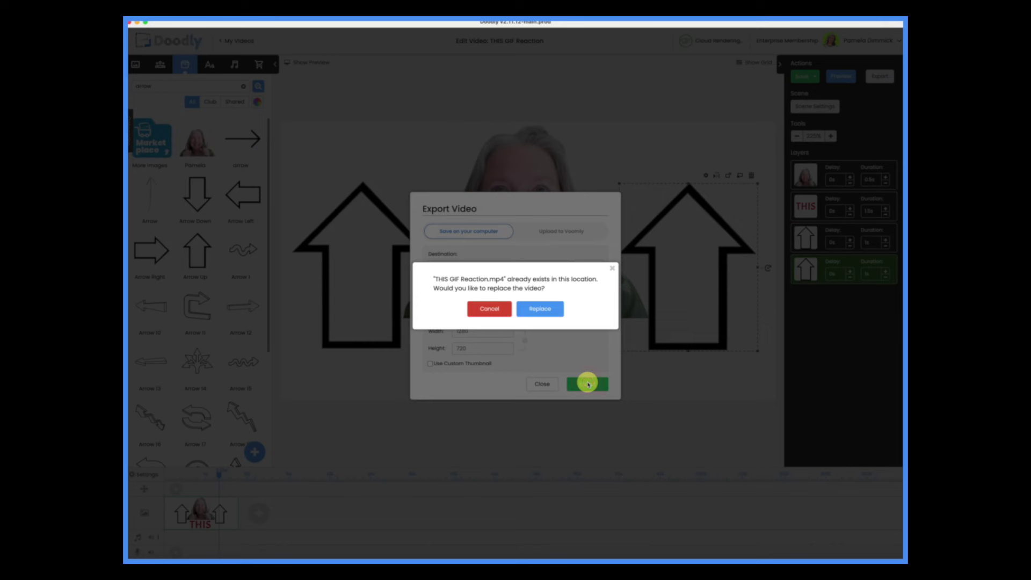
{"action": "left_click", "coordinate": [550, 309]}
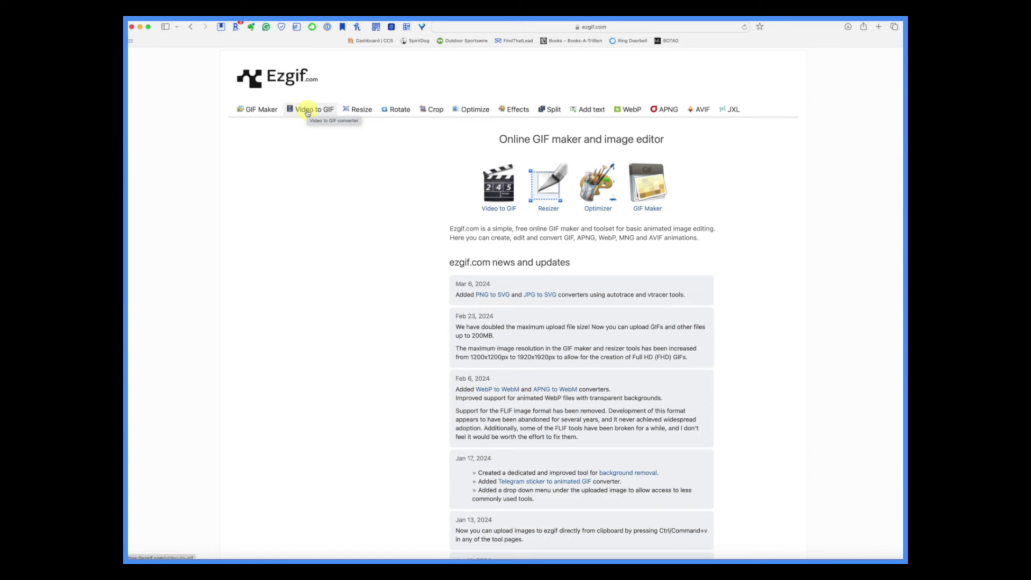
Open Ezgif's Video to GIF converter in the browser and load the exported THIS GIF Reaction.mp4 into it
{"action": "left_click", "coordinate": [307, 110]}
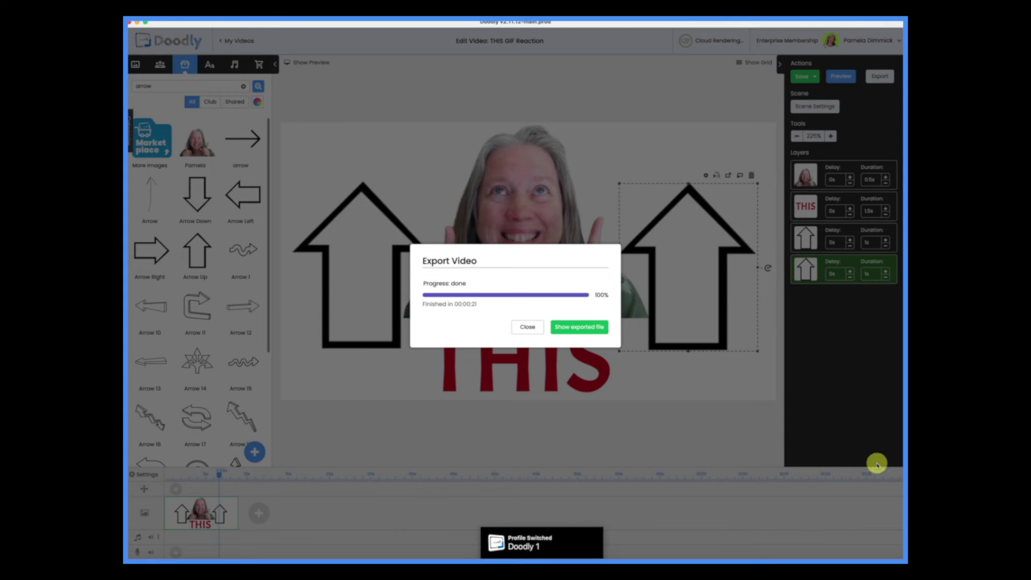
{"action": "left_click", "coordinate": [586, 327]}
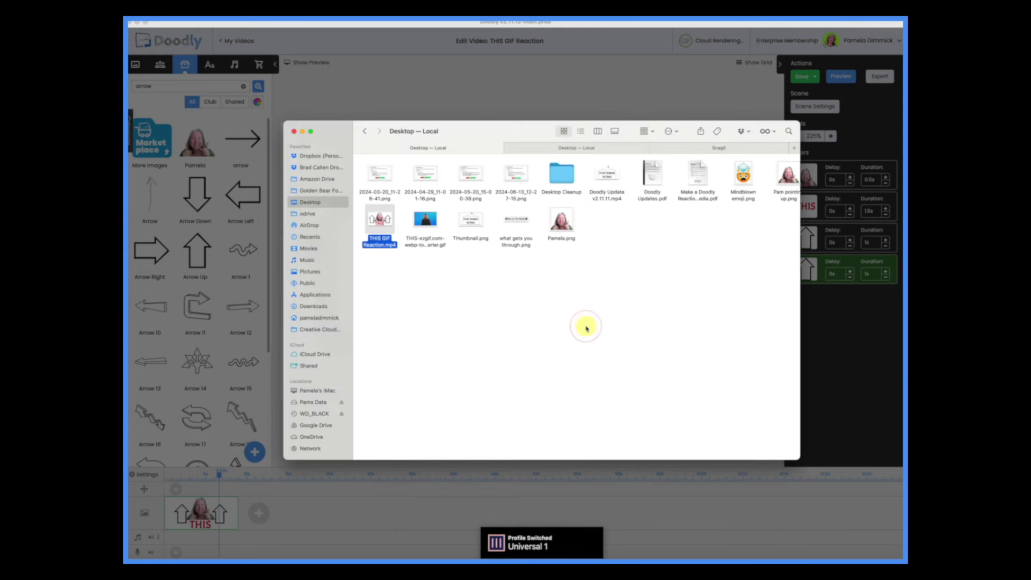
{"action": "left_click_drag", "start_coordinate": [370, 223], "coordinate": [446, 248]}
{"action": "key", "text": "super+Tab"}
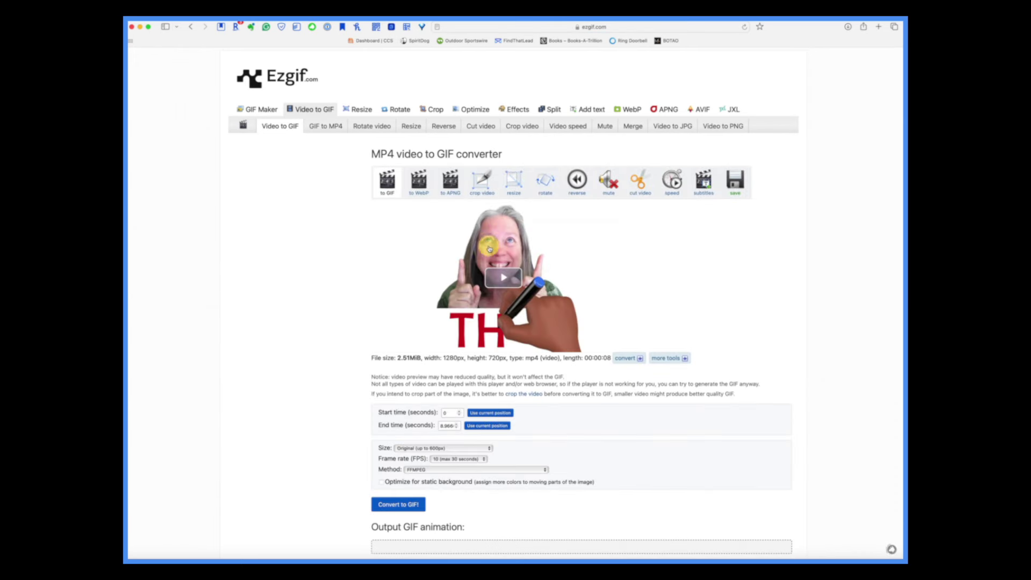
Convert the uploaded video to a GIF at a frame rate of 25 (max 12 seconds) and save the output GIF
{"action": "left_click", "coordinate": [469, 462]}
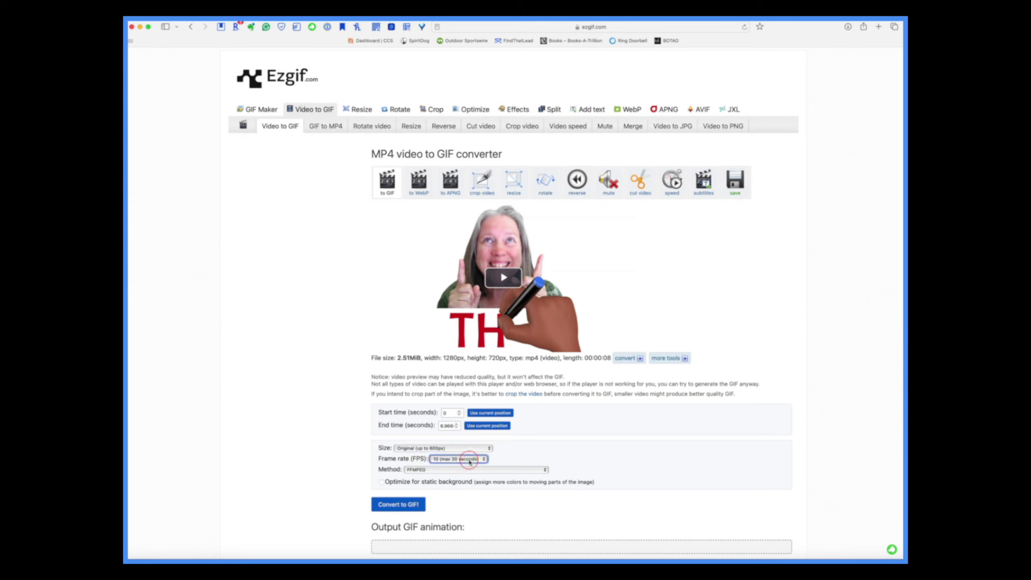
{"action": "left_click", "coordinate": [449, 488]}
{"action": "left_click", "coordinate": [406, 505]}
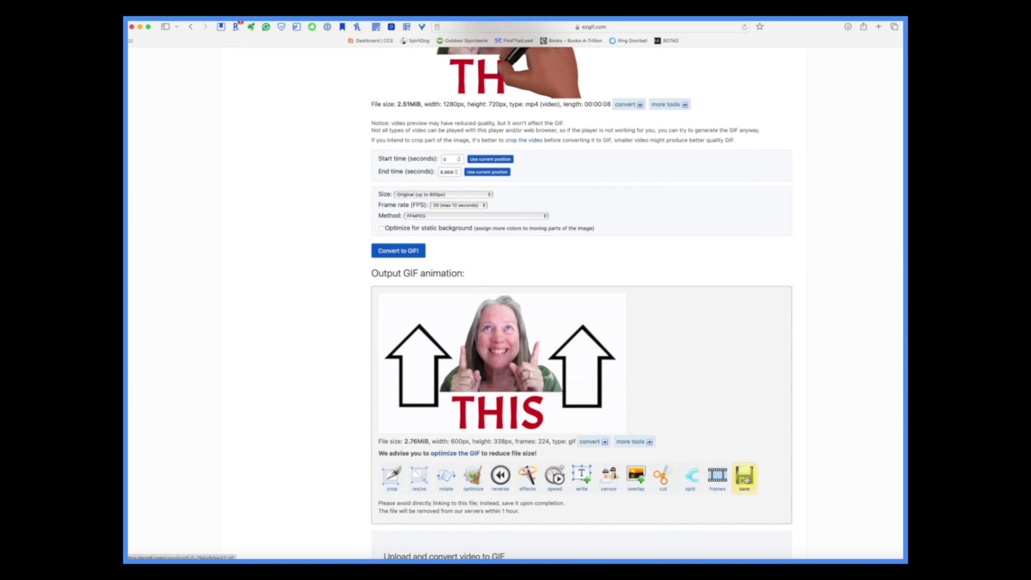
{"action": "left_click", "coordinate": [745, 477]}
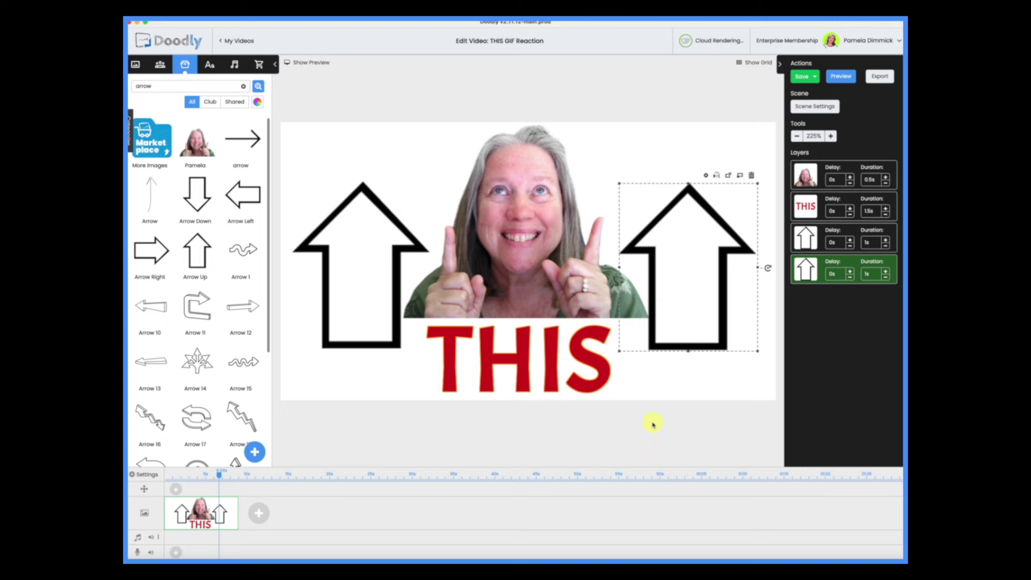
{"action": "left_click", "coordinate": [662, 387]}
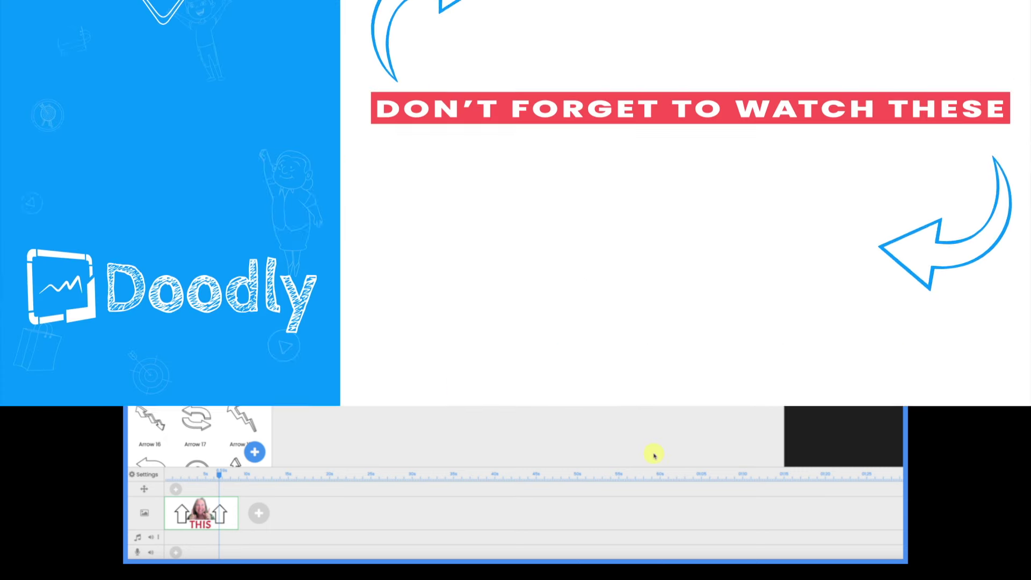